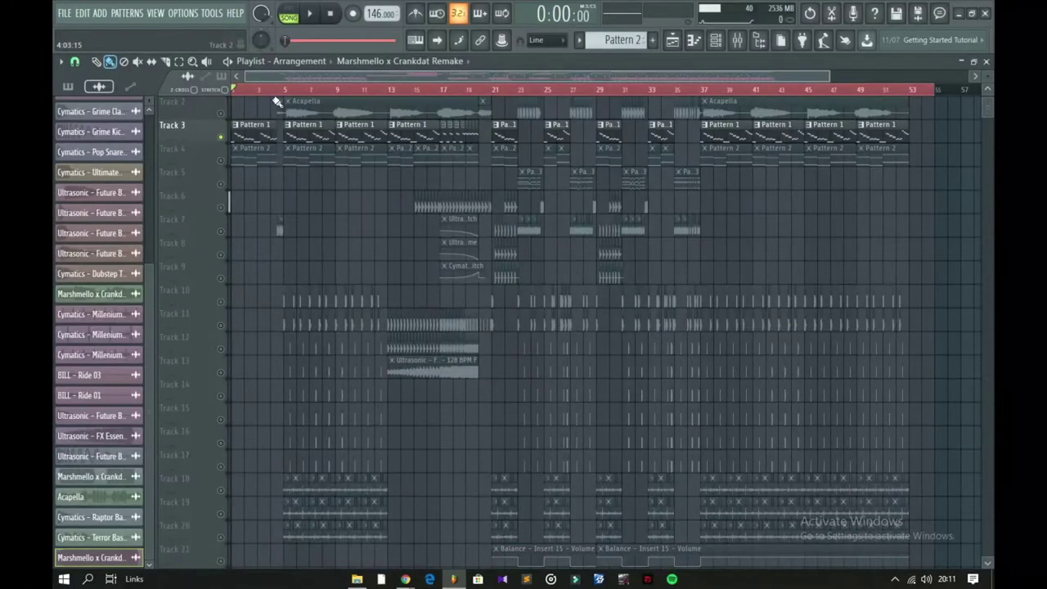
- Play the soloed Pattern 1 clips on Track 3 from the start of the song
drag(826, 83, 381, 78)
key(space)
scroll(379, 204, up, 1)
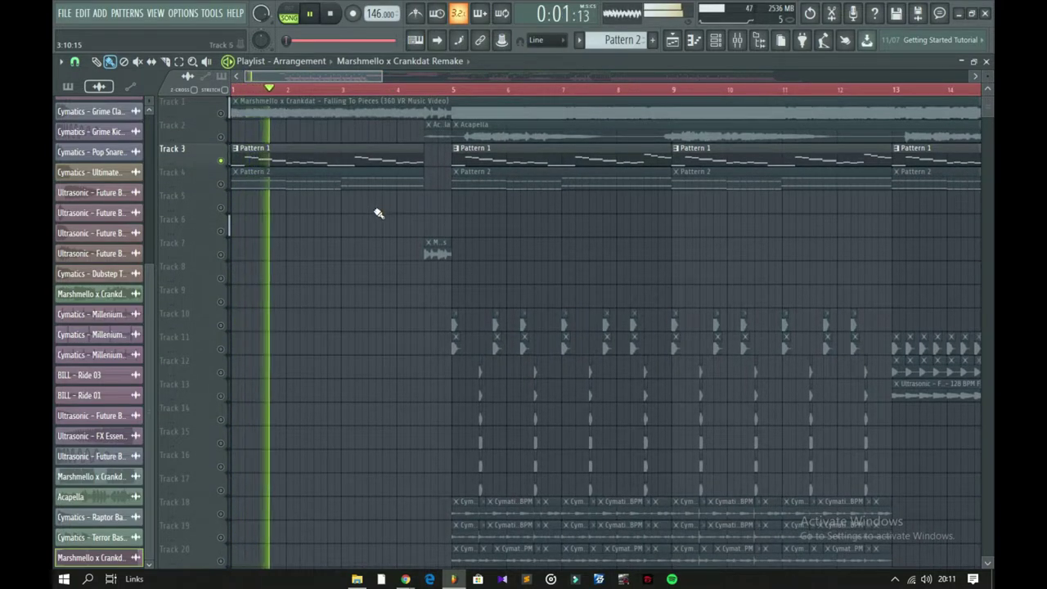
scroll(352, 182, down, 1)
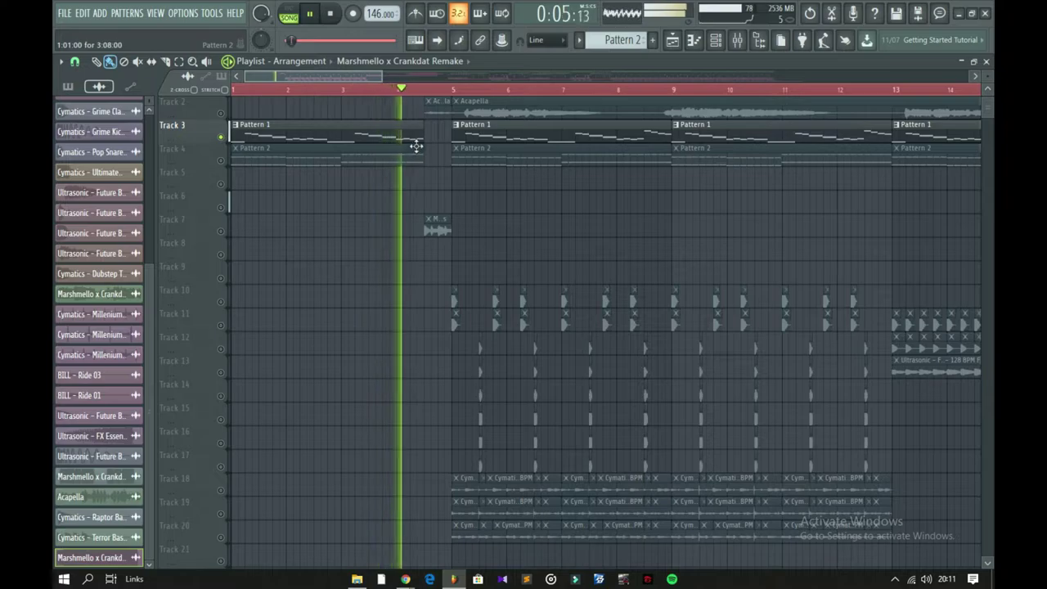
key(space)
- Solo Track 4 and play its Pattern 2 clip in the intro
right_click(221, 161)
key(space)
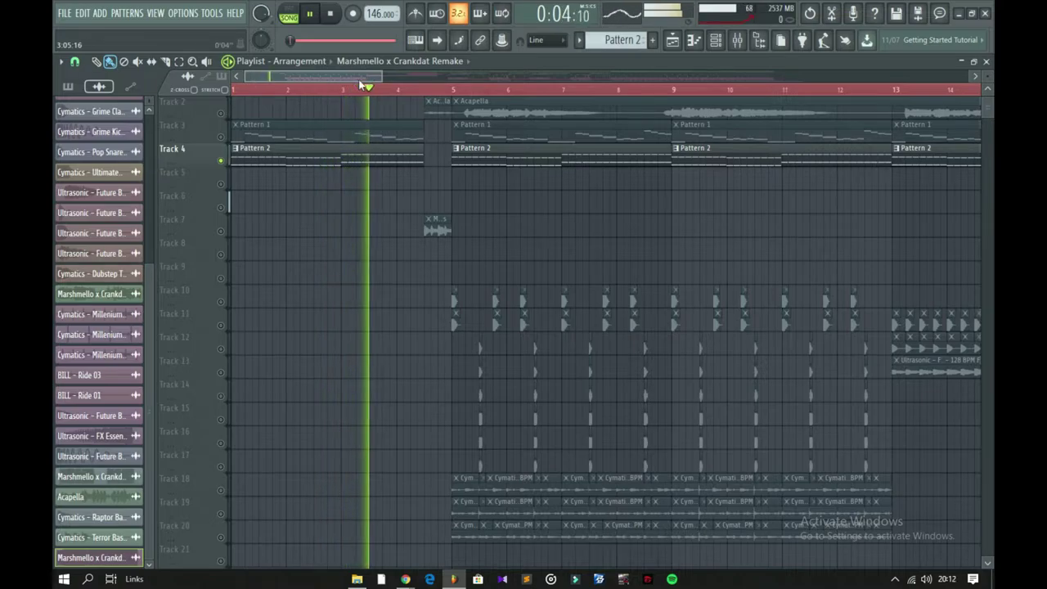
key(space)
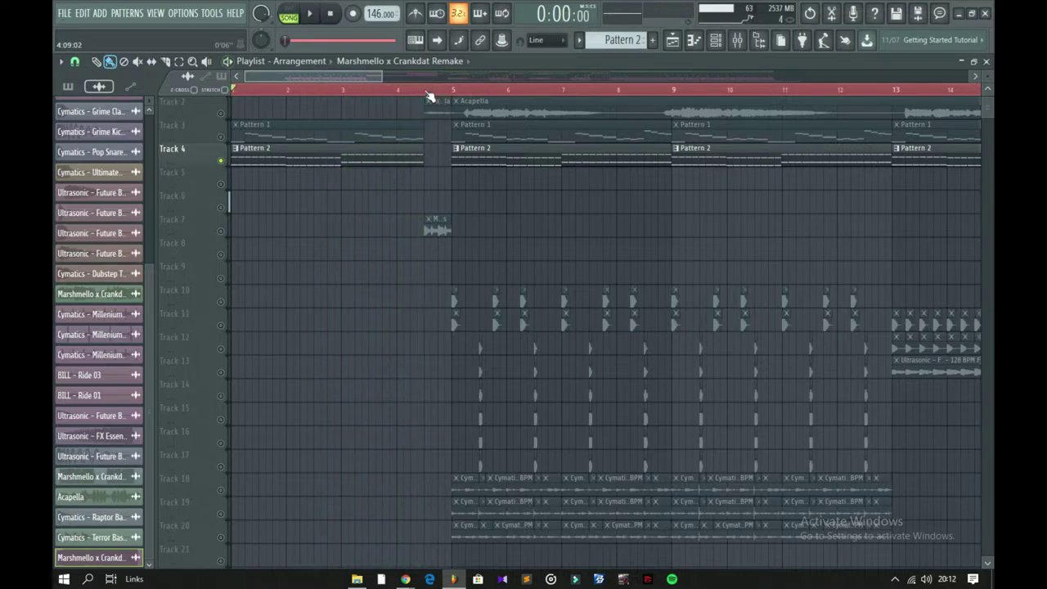
- Solo Track 2 and Track 7 in turn, playing the short clip on each just before bar 5
right_click(221, 113)
key(space)
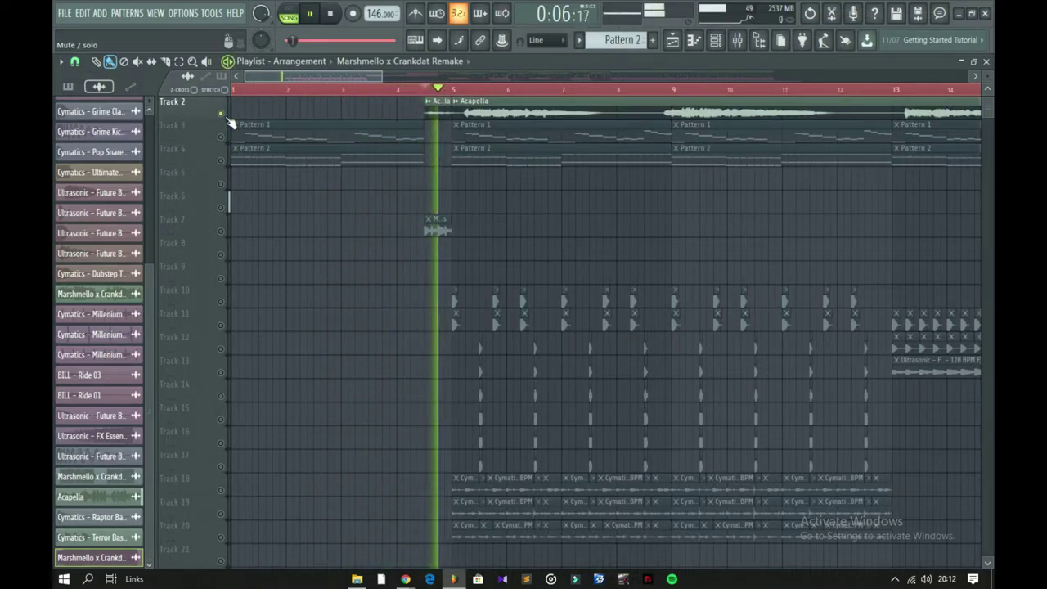
right_click(220, 230)
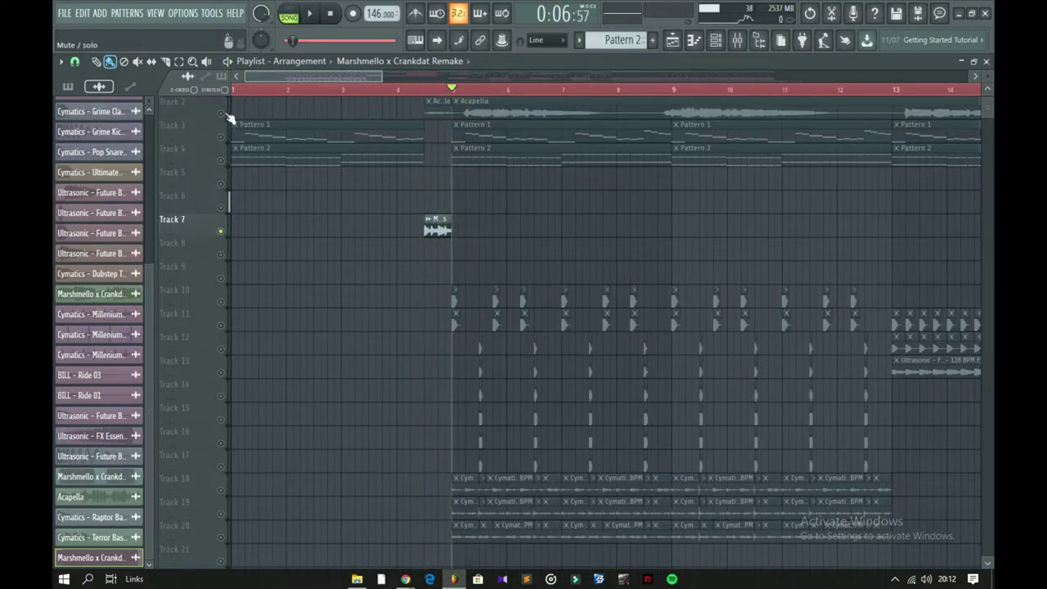
key(space)
- Solo Track 11 and Track 12 in turn and play each one from bar 5
right_click(222, 327)
key(space)
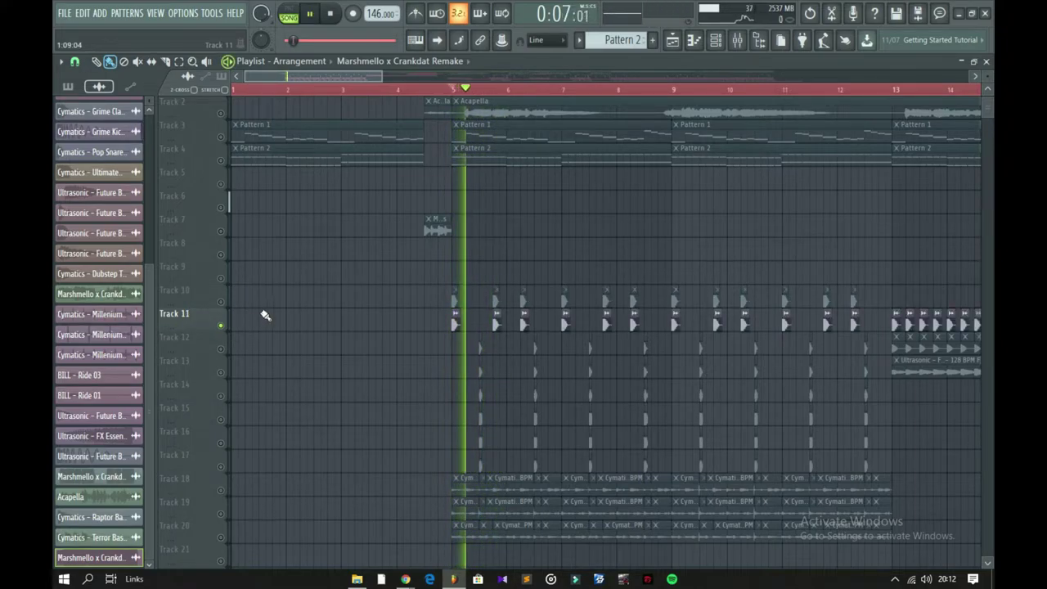
scroll(279, 313, down, 1)
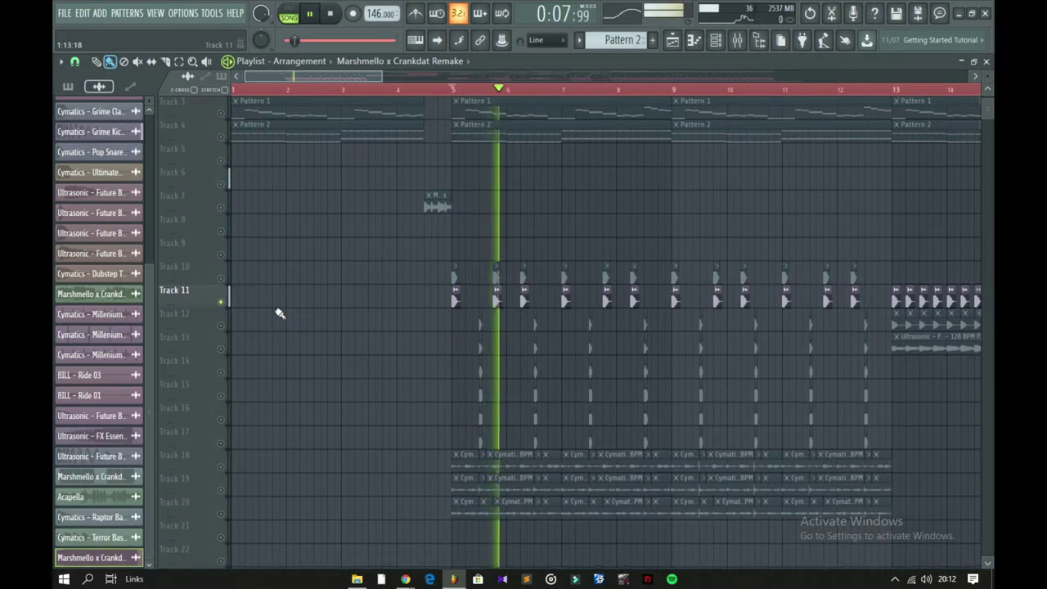
right_click(221, 327)
key(space)
key(space)
key(space)
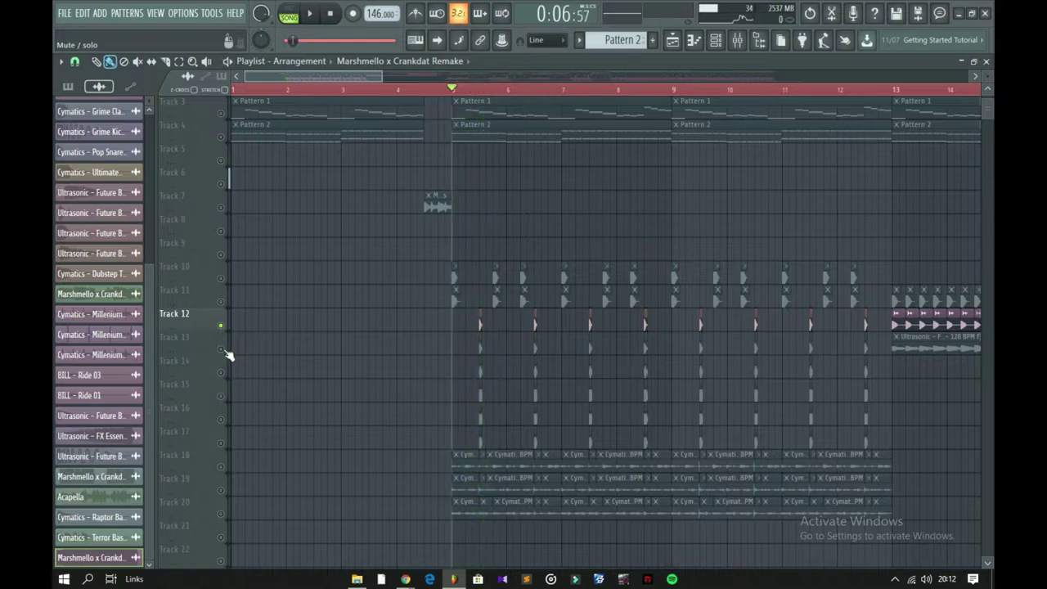
- Solo Track 13 and Track 14 in turn and play each one from bar 5
right_click(223, 350)
key(space)
key(space)
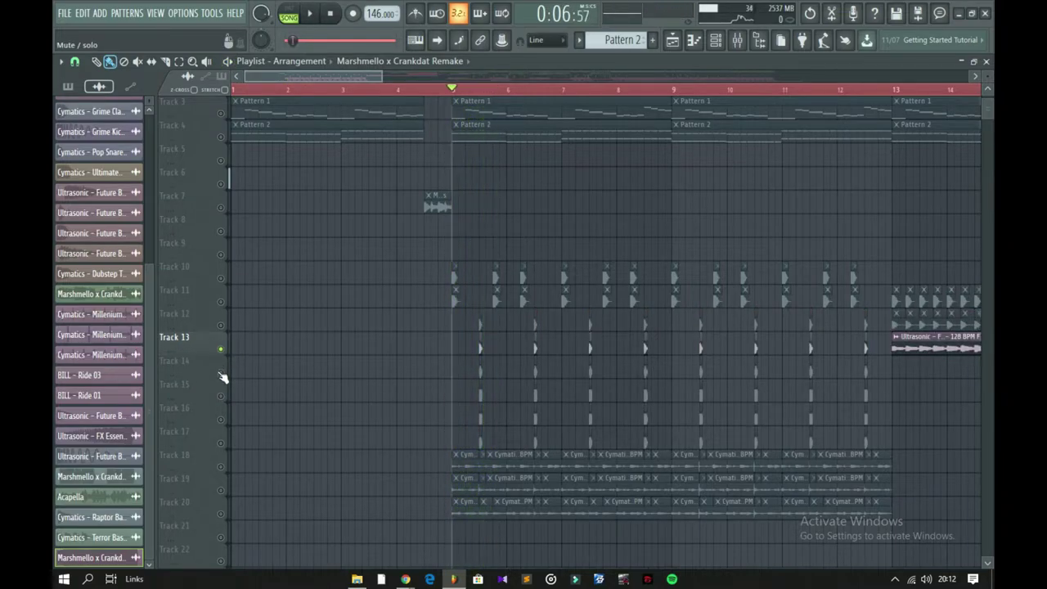
key(space)
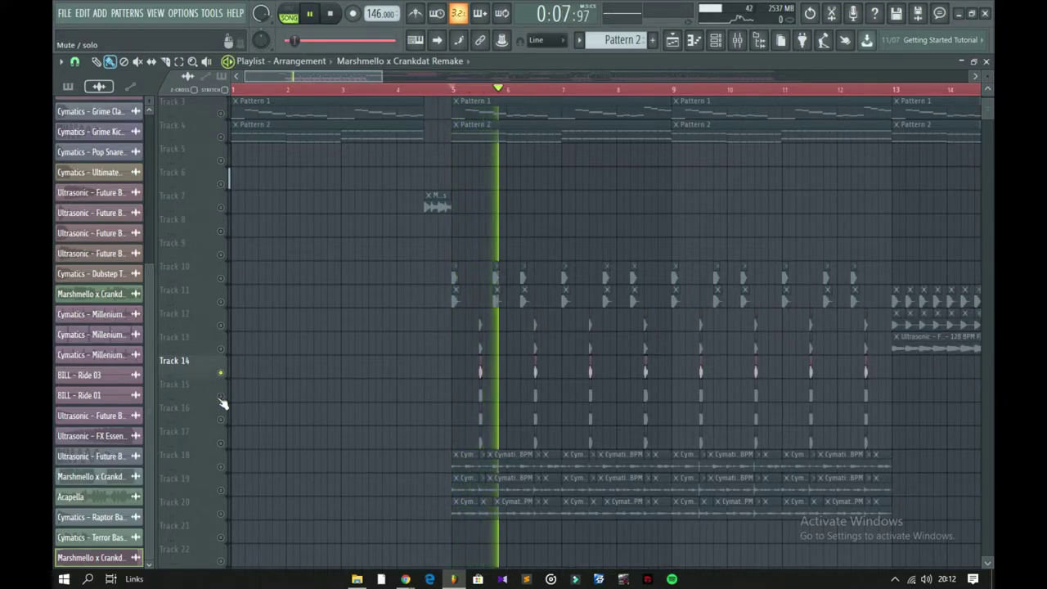
key(space)
- Solo Tracks 15, 16 and 17 one after another and play each from bar 5
right_click(221, 397)
key(space)
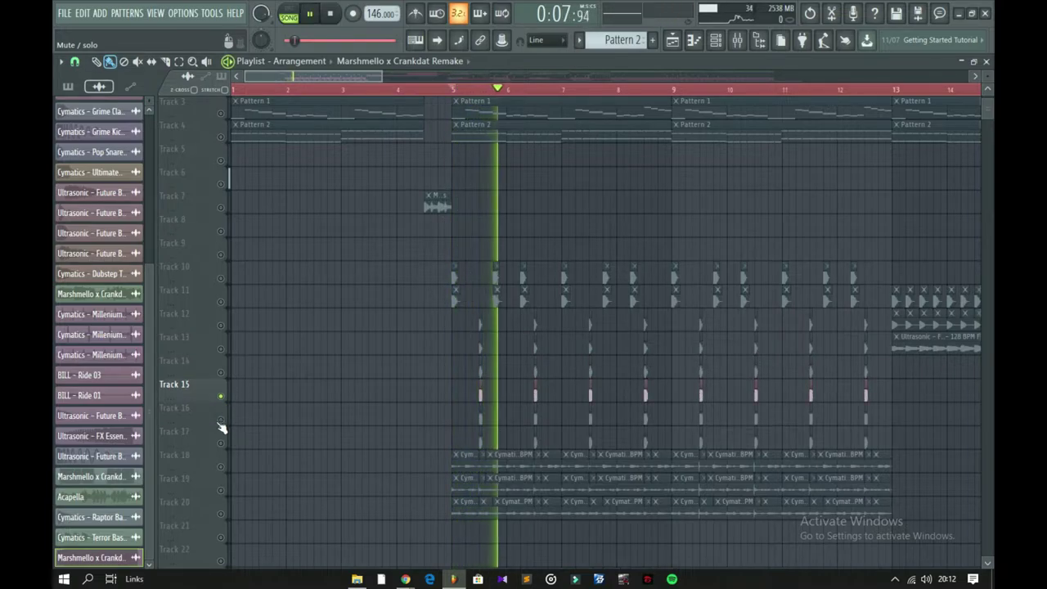
key(space)
right_click(213, 422)
key(Escape)
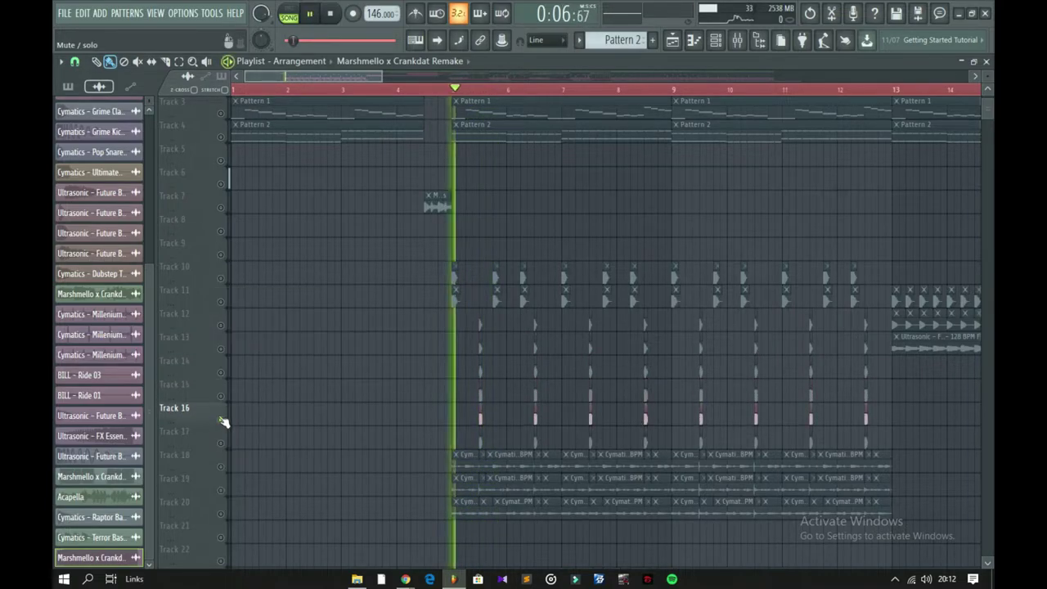
key(space)
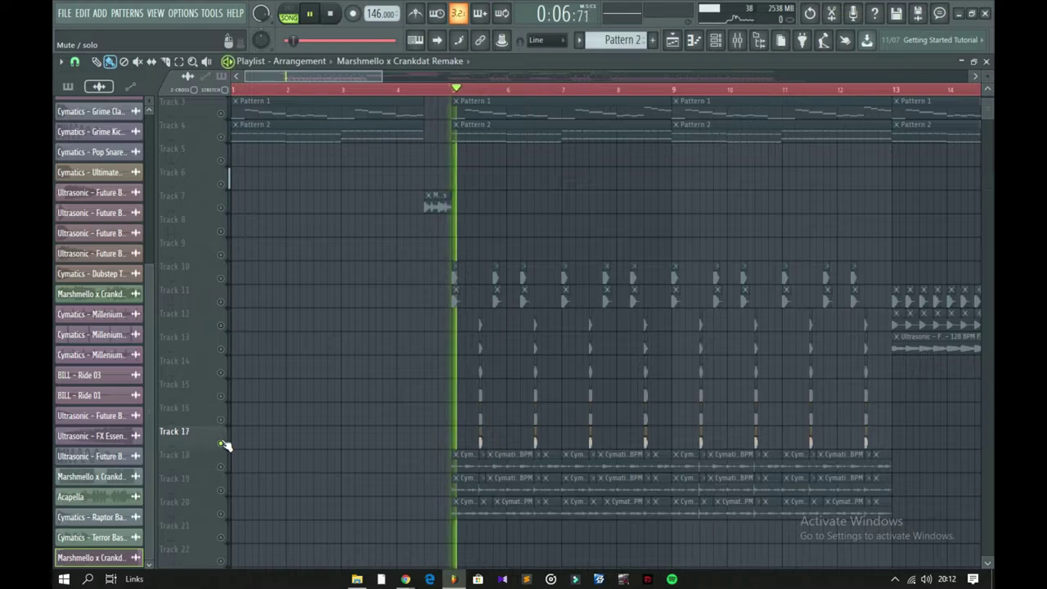
key(space)
- Solo Tracks 18, 19 and 20 one after another and play their loop clips from bar 5
right_click(221, 467)
key(space)
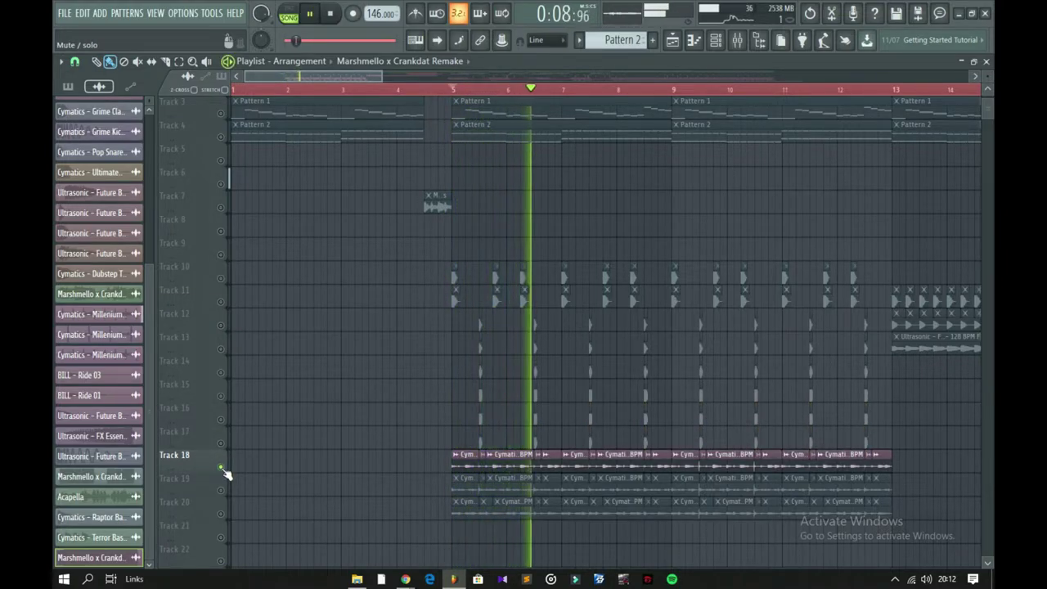
key(space)
right_click(220, 490)
key(space)
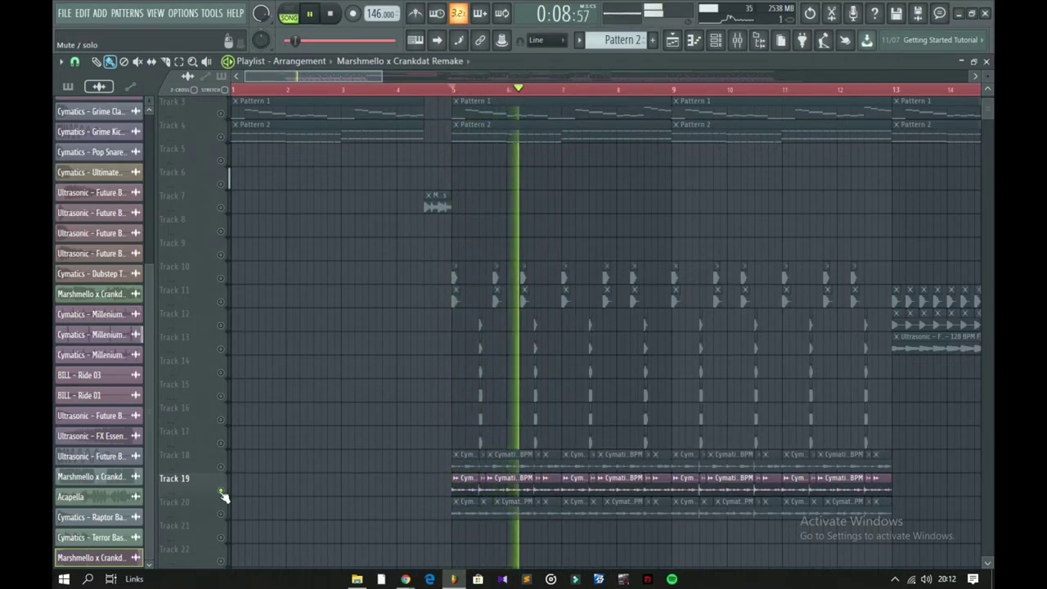
key(space)
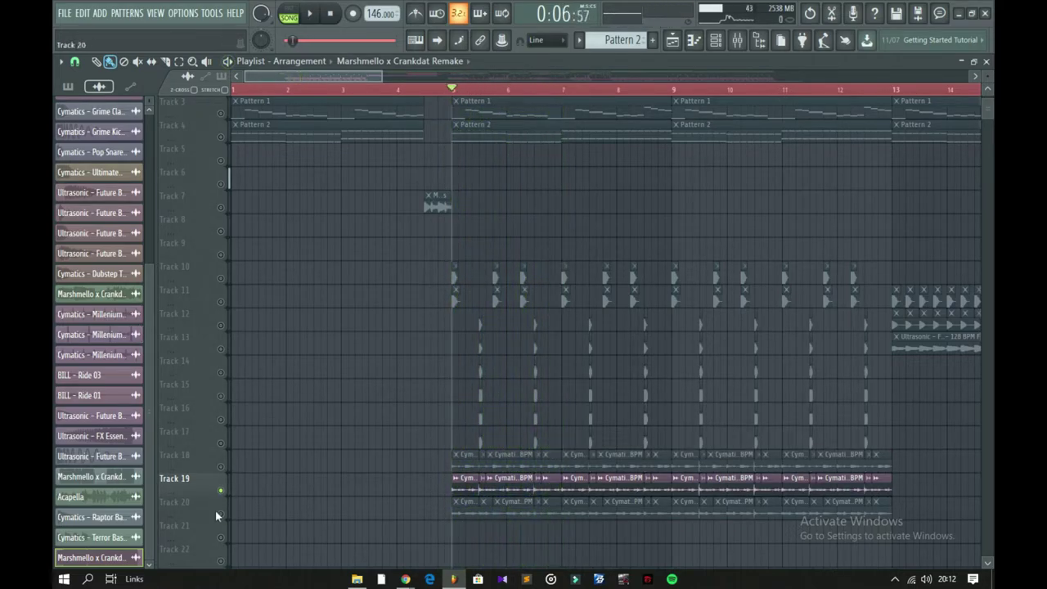
right_click(221, 513)
key(space)
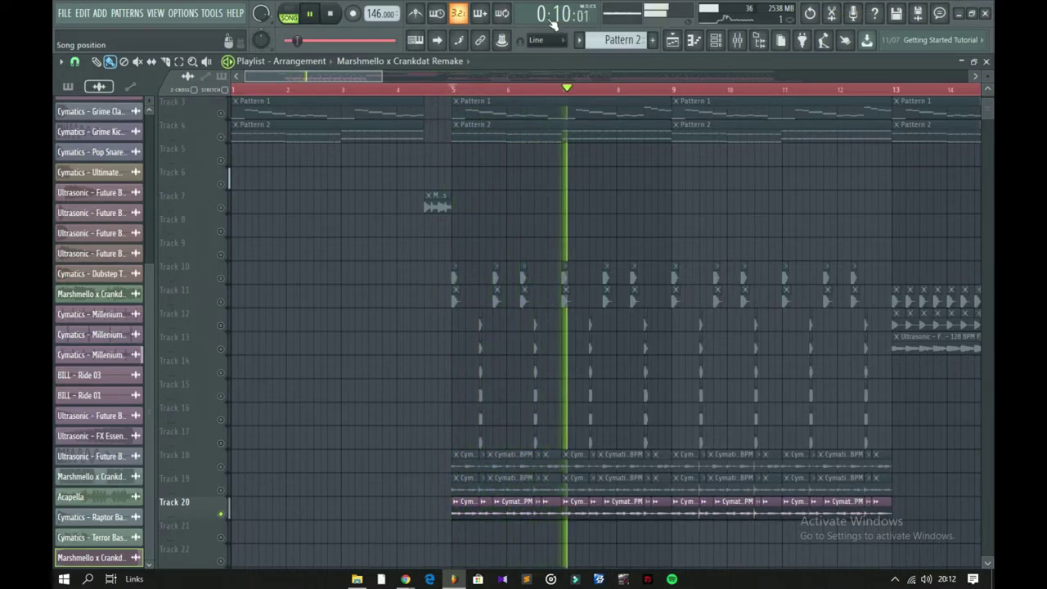
key(space)
- Set the play position to bar 13, solo Track 12 and play its build-up clips
drag(357, 75, 444, 79)
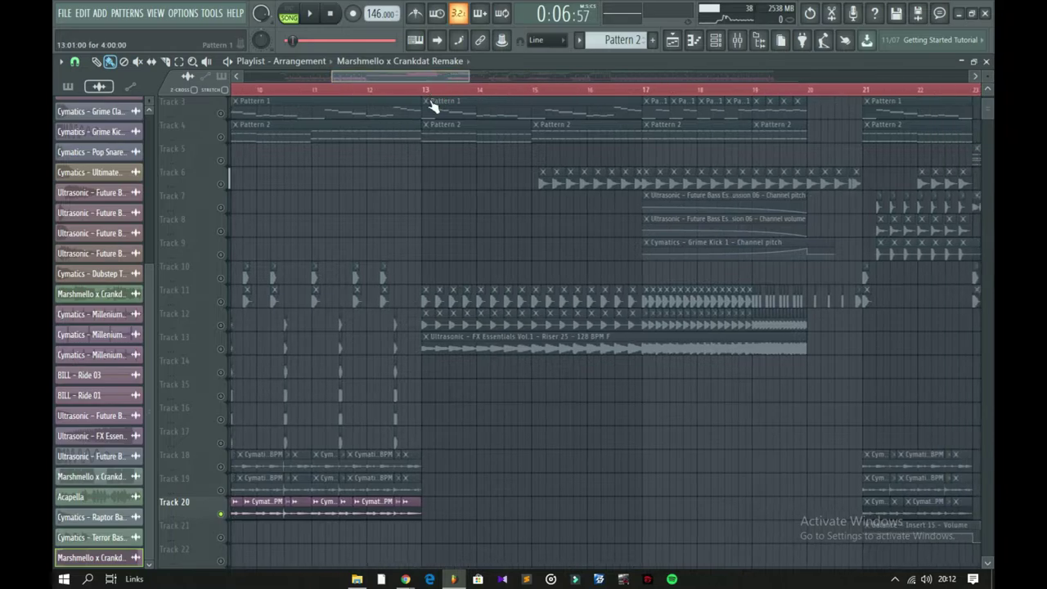
click(423, 89)
click(225, 330)
key(space)
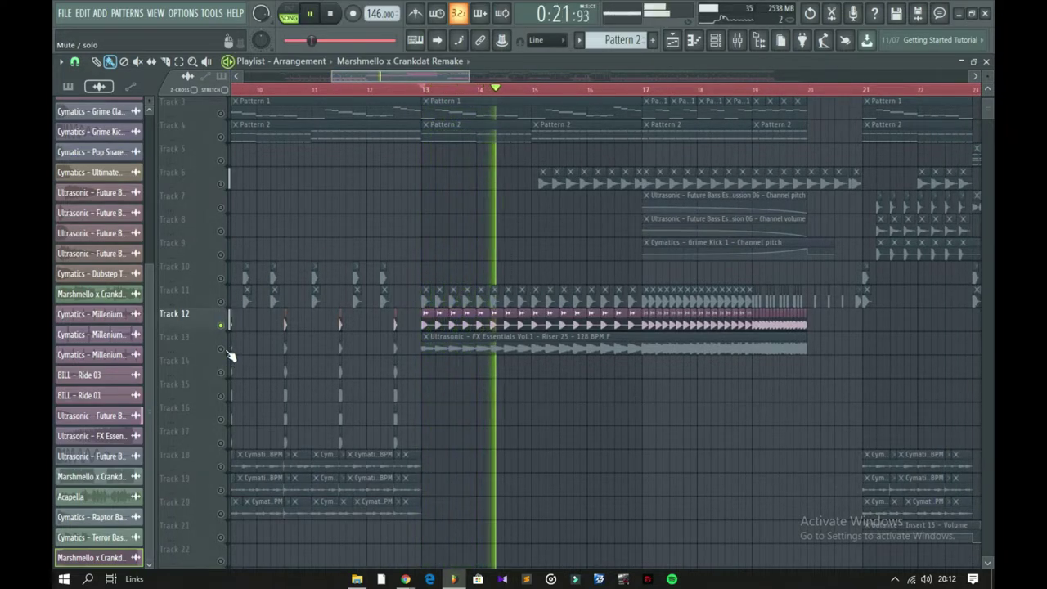
key(space)
- Solo Track 13 and play its Riser 25 clip through the build-up
click(226, 352)
key(space)
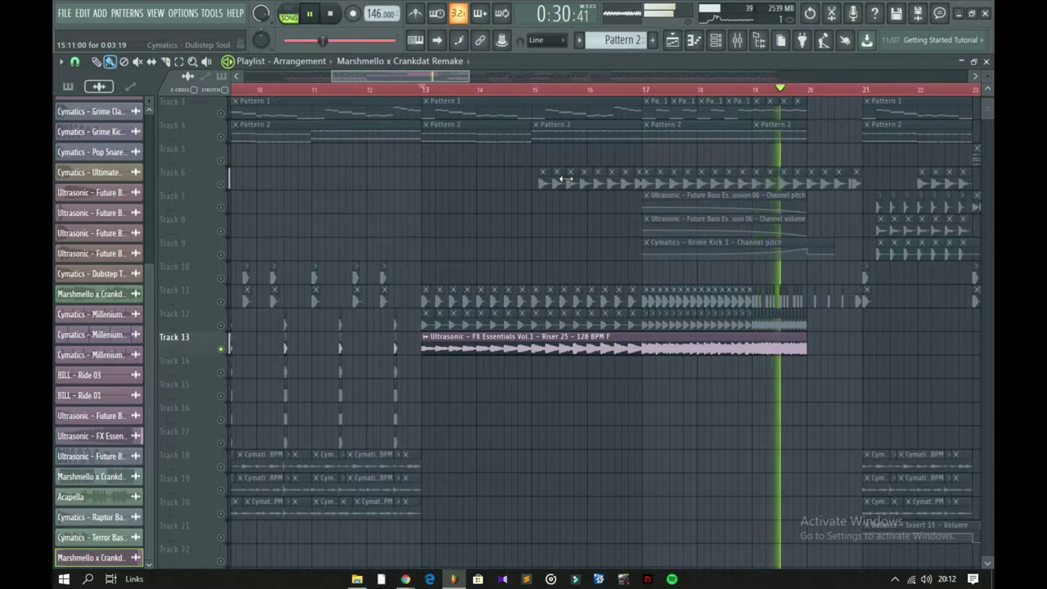
key(space)
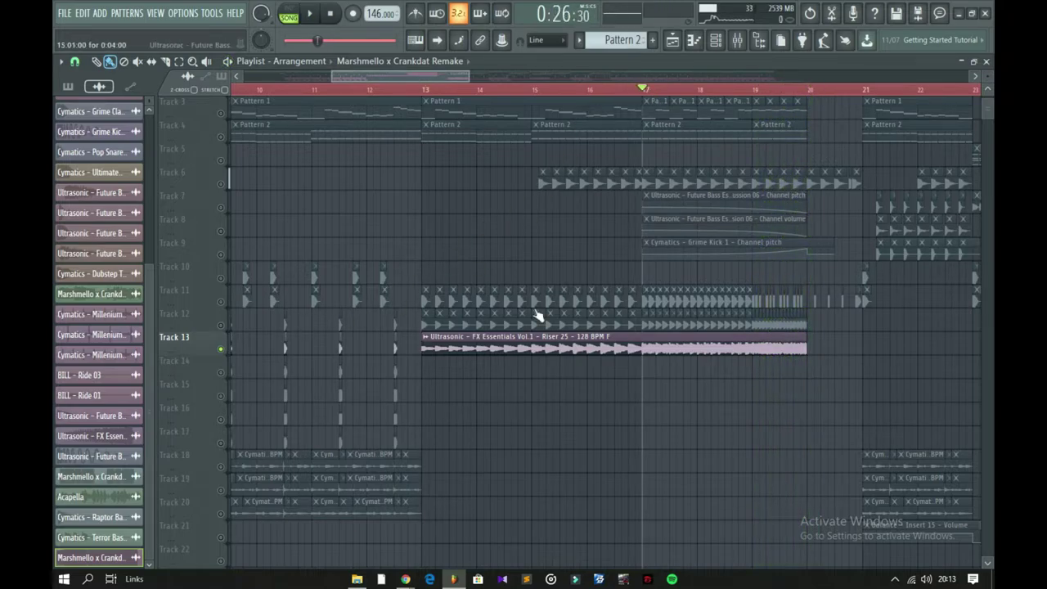
- Solo Track 6 together with Track 11 and play them from bar 20 into the drop
scroll(643, 320, down, 3)
scroll(650, 322, up, 3)
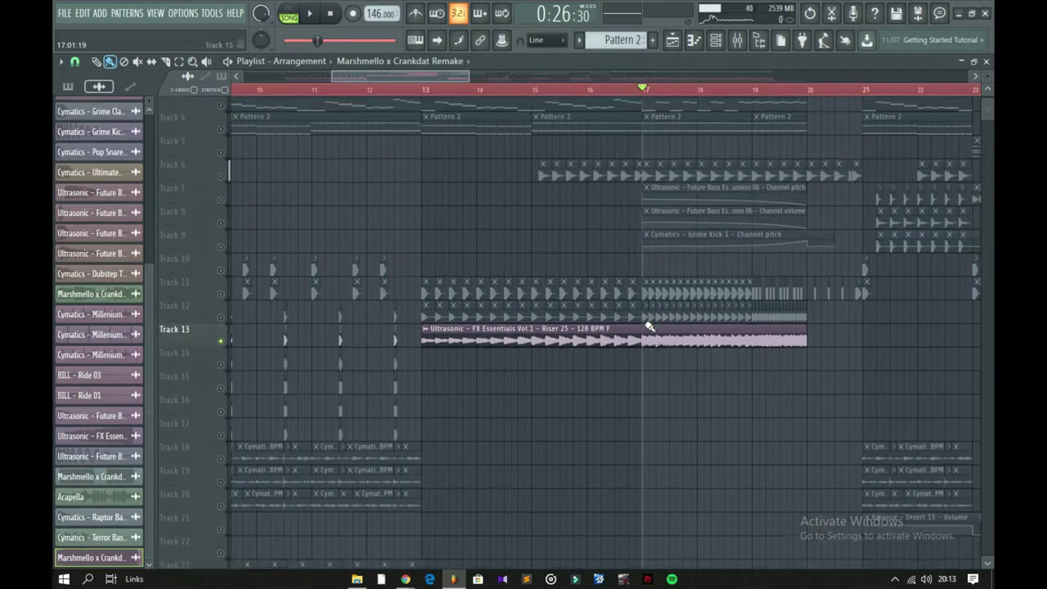
scroll(648, 326, down, 1)
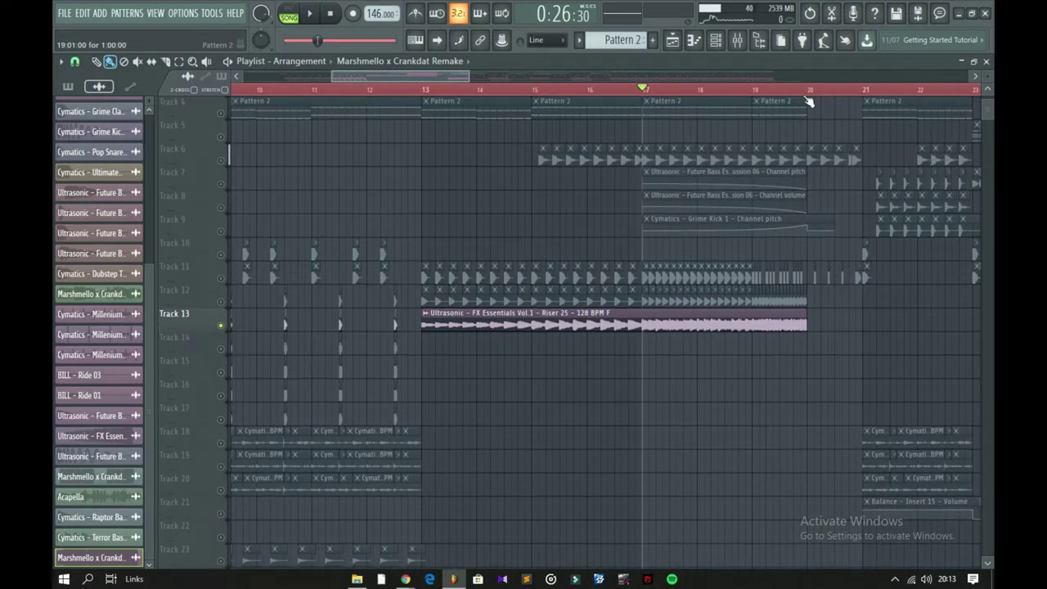
click(229, 162)
scroll(273, 172, up, 1)
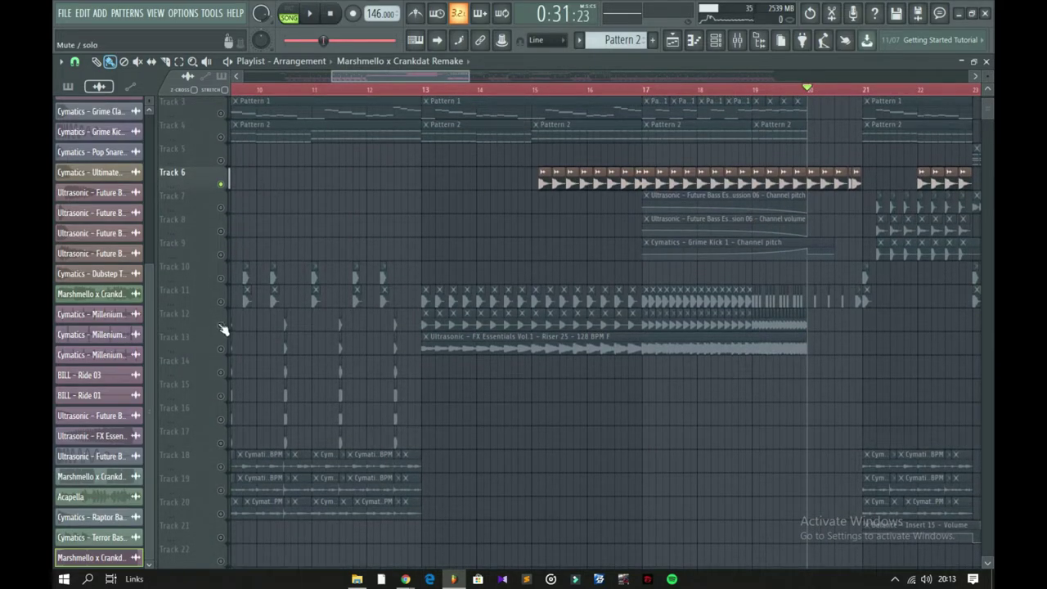
click(223, 328)
click(223, 303)
key(space)
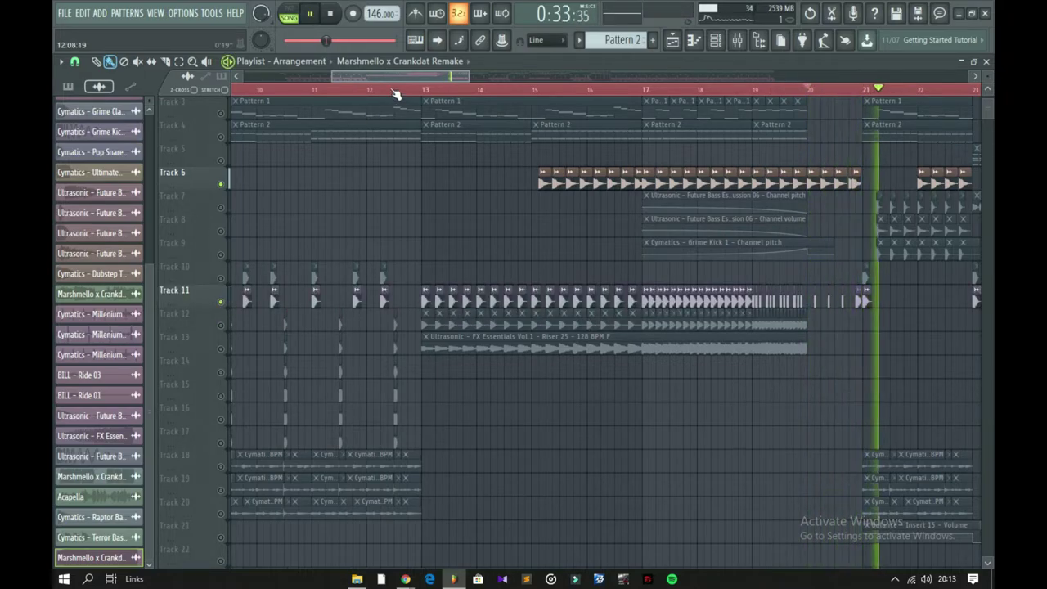
key(space)
- Play the drop from bar 21 with Track 9 soloed, adding Tracks 8, 7 and 6 one by one
drag(373, 76, 475, 76)
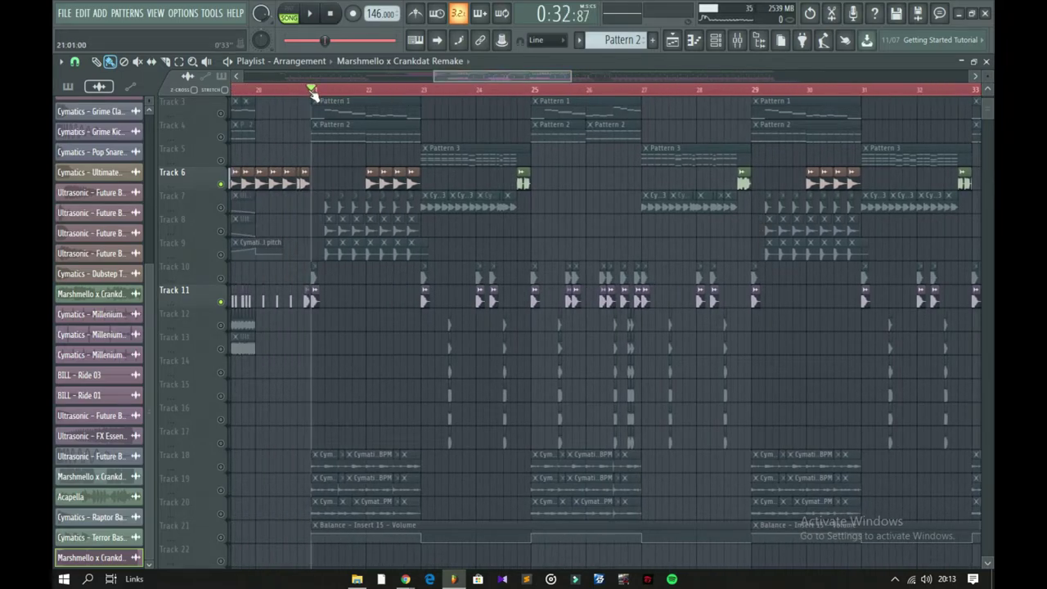
ctrl+click(221, 255)
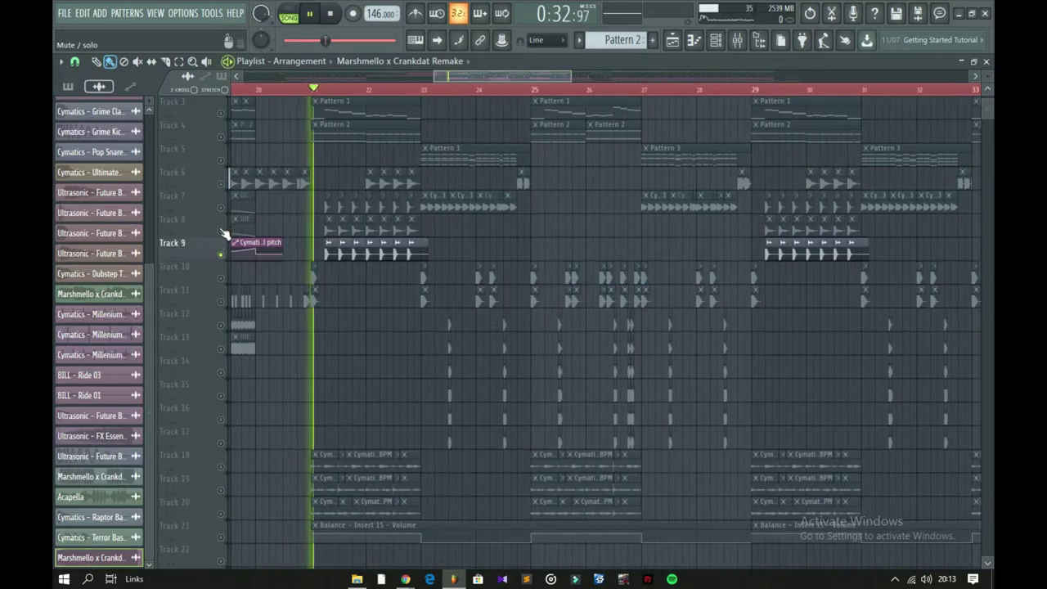
click(222, 231)
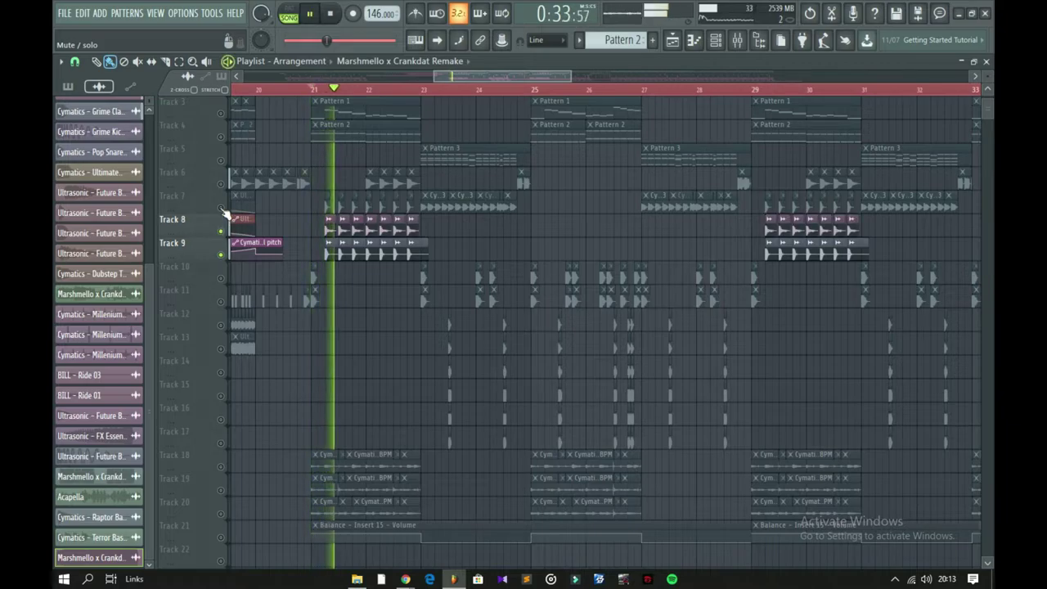
click(221, 207)
click(221, 184)
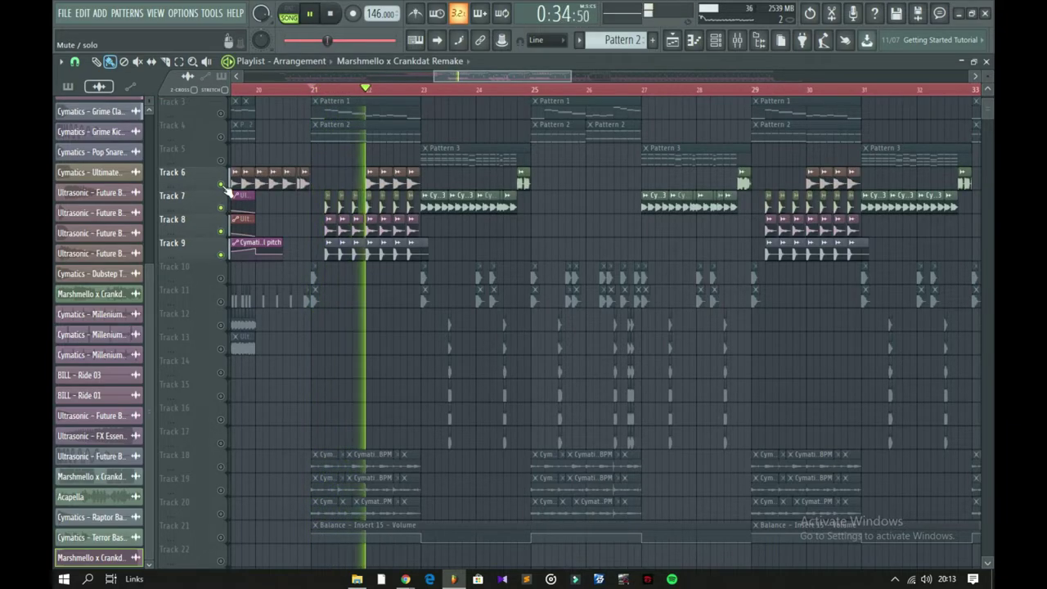
key(space)
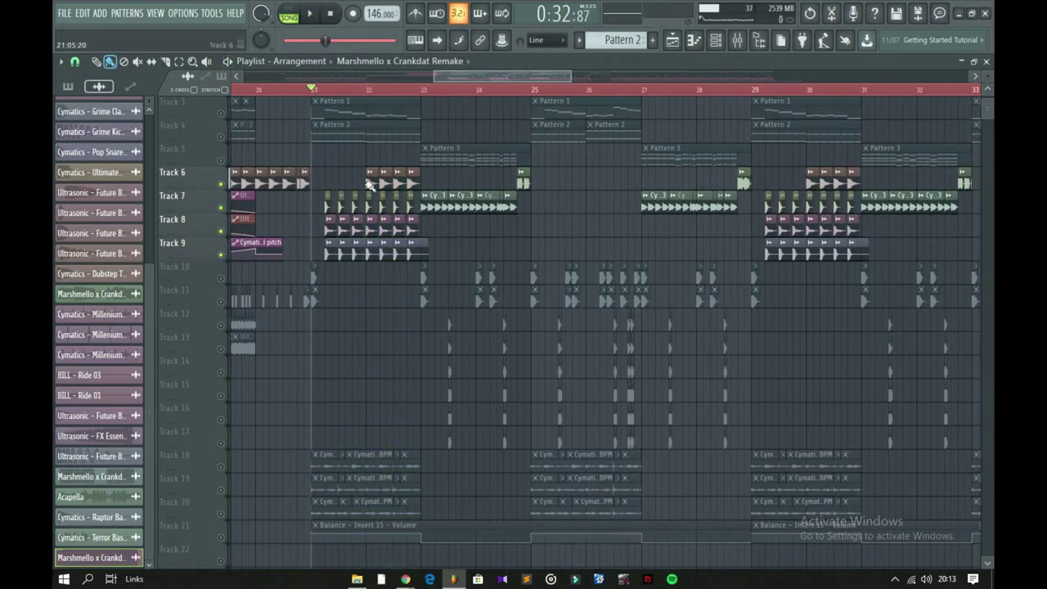
- Solo Track 7 alone and play its clips from bar 23
scroll(354, 442, down, 3)
scroll(401, 328, up, 2)
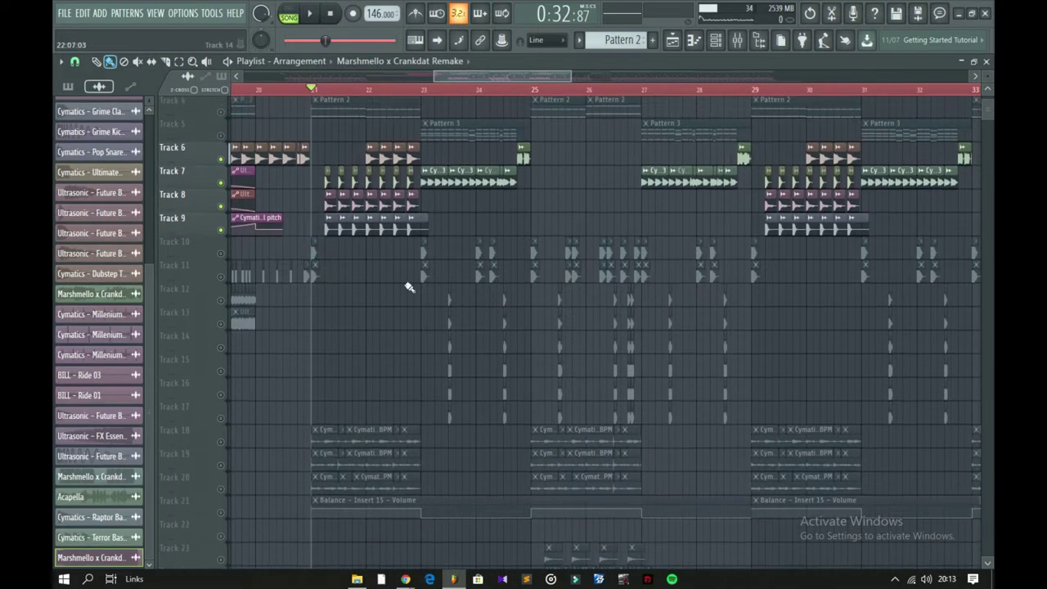
scroll(401, 163, up, 1)
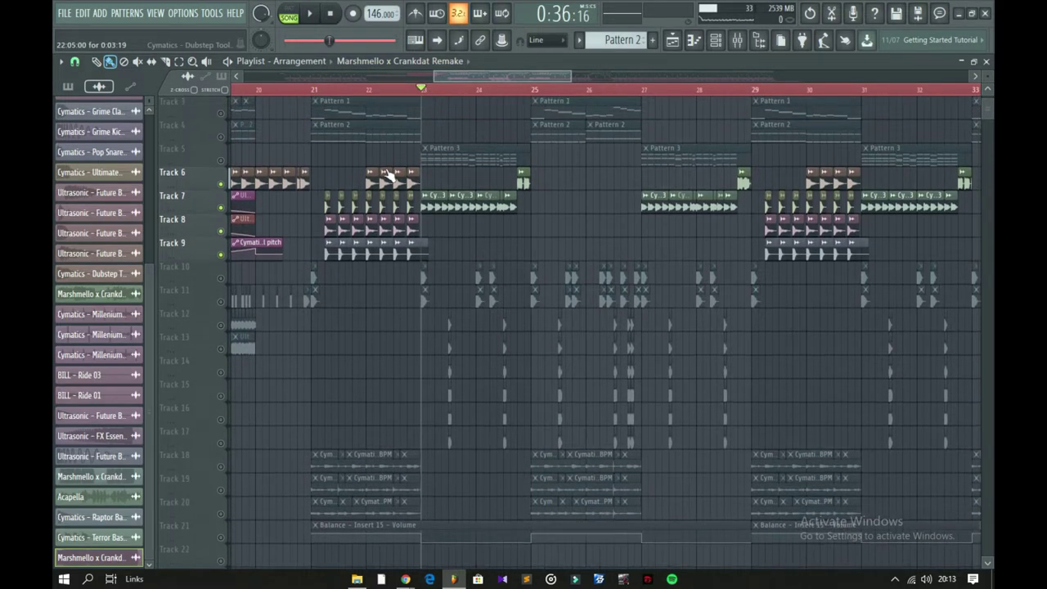
right_click(222, 208)
key(space)
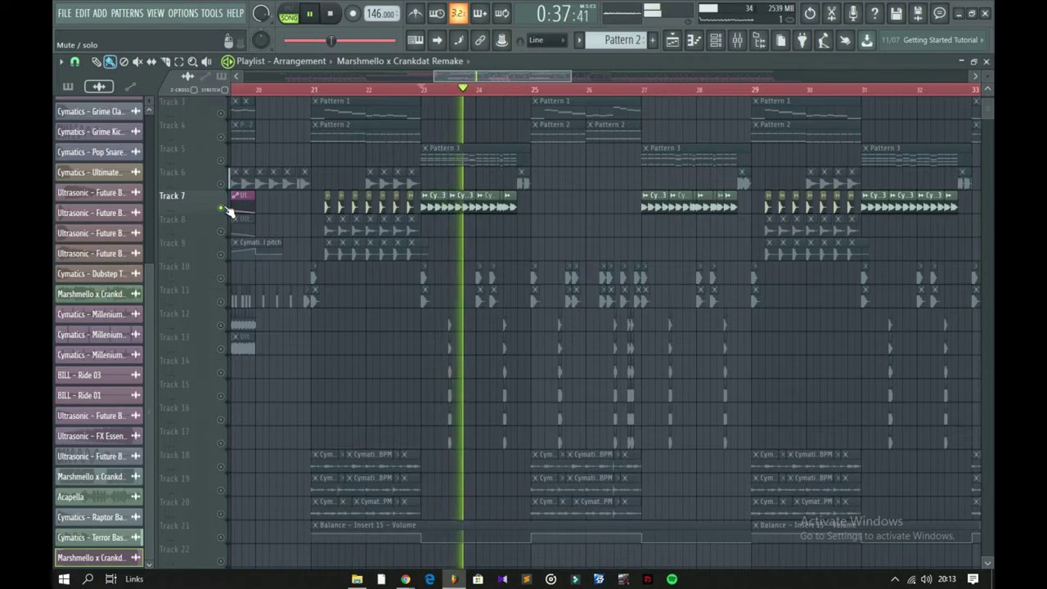
key(space)
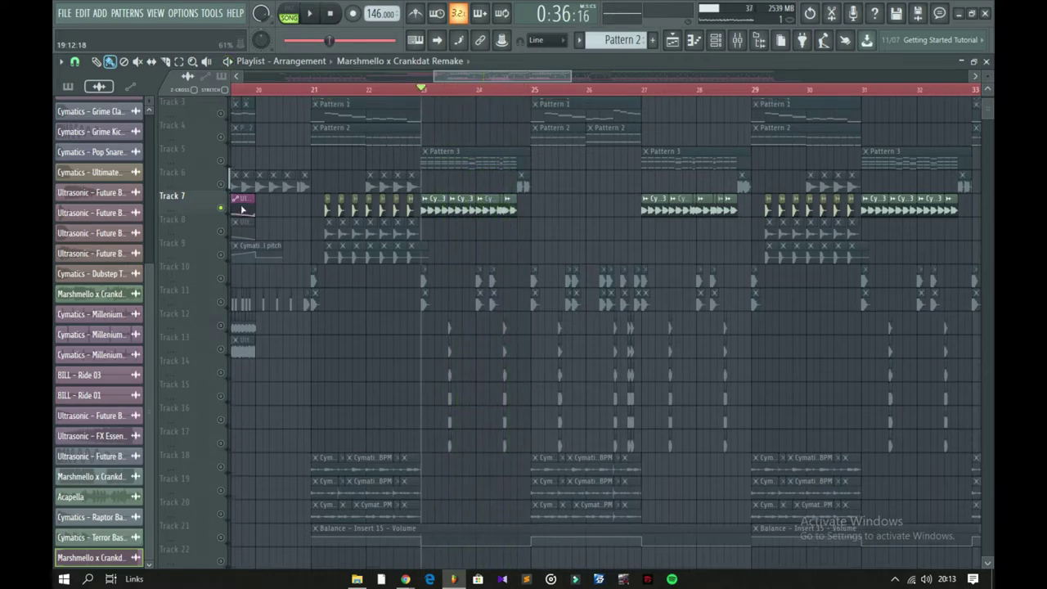
- Solo Track 2 and play its clips from bar 23
scroll(214, 139, up, 2)
scroll(245, 136, down, 1)
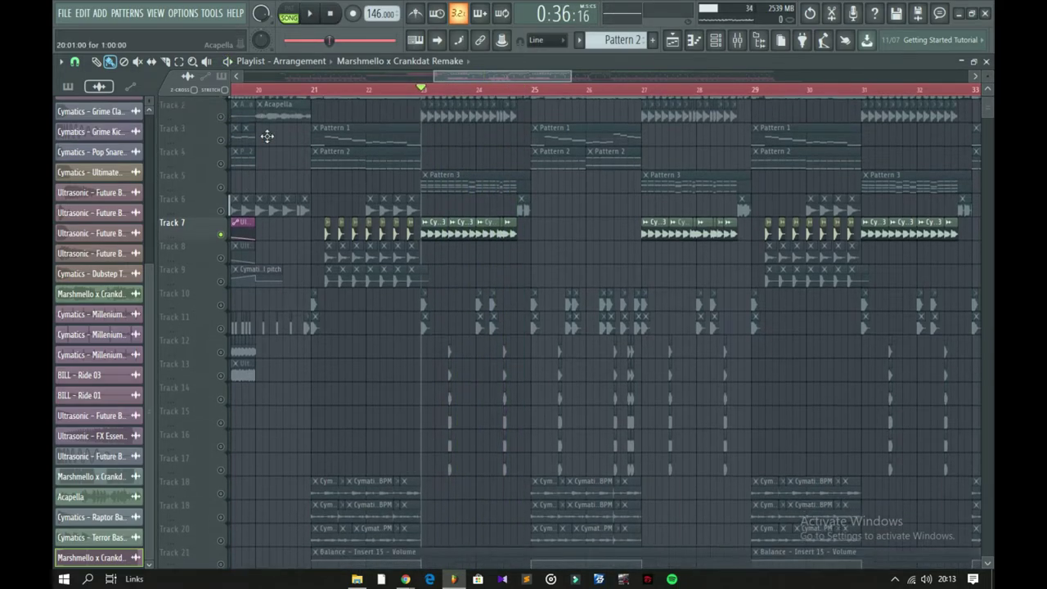
right_click(221, 112)
key(space)
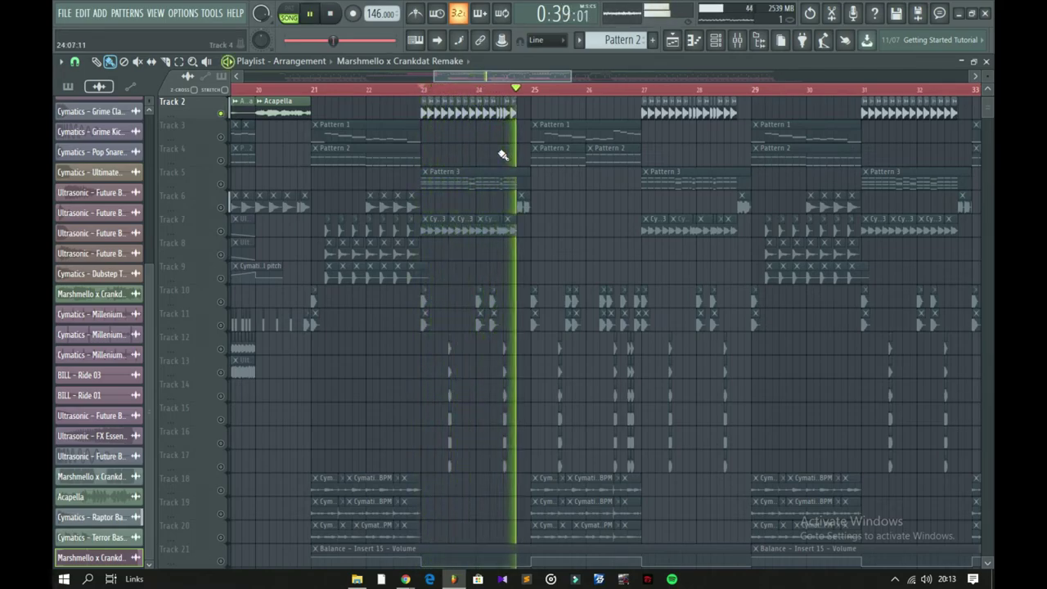
key(space)
- Show Pattern 3 in the Channel rack and play Serum #6 and Serum #4 in pattern mode, each soloed in turn
click(445, 181)
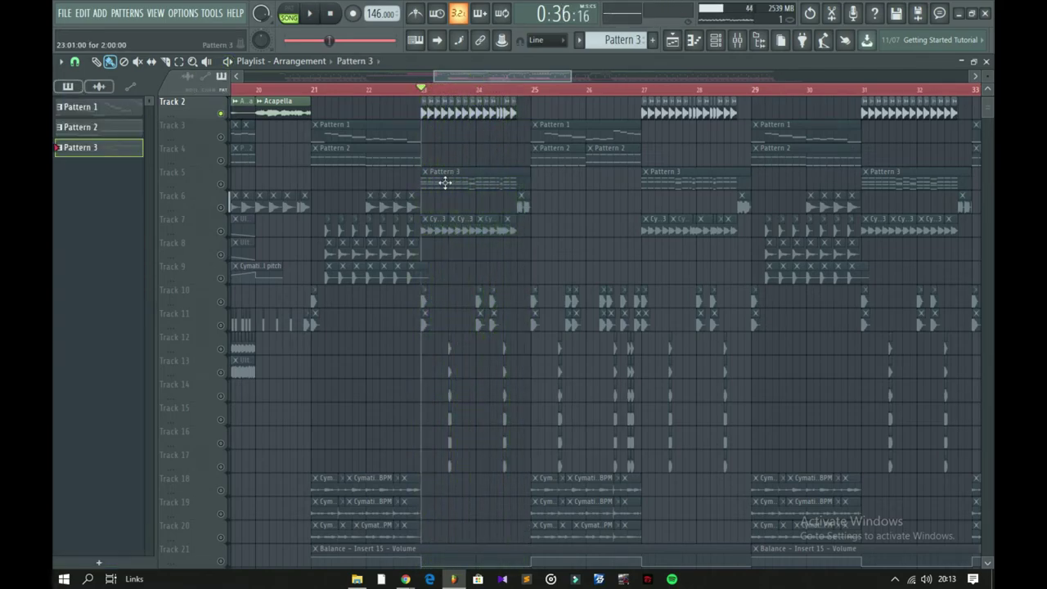
click(716, 41)
right_click(70, 288)
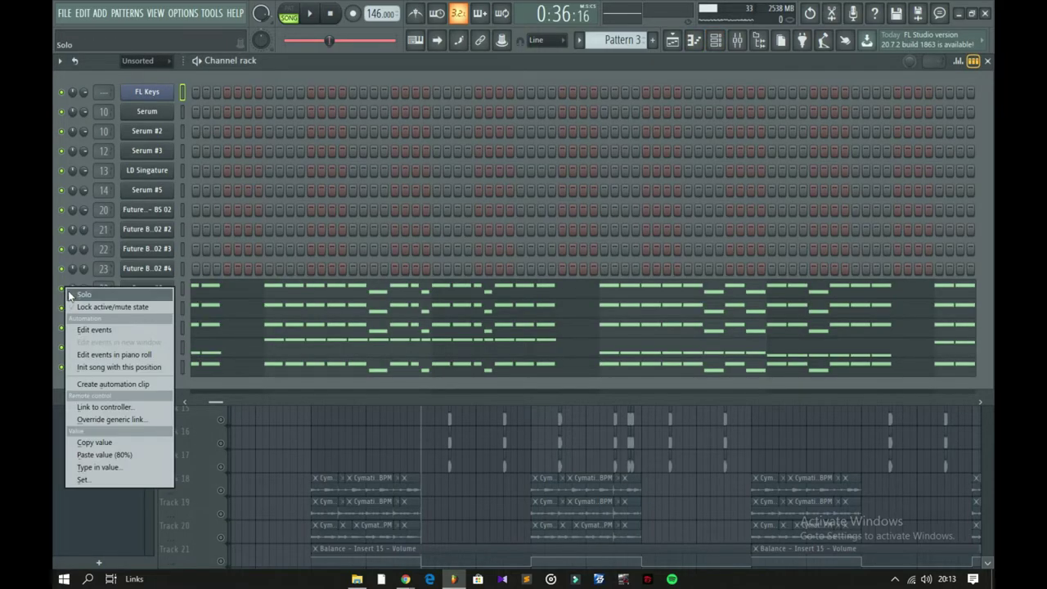
click(74, 296)
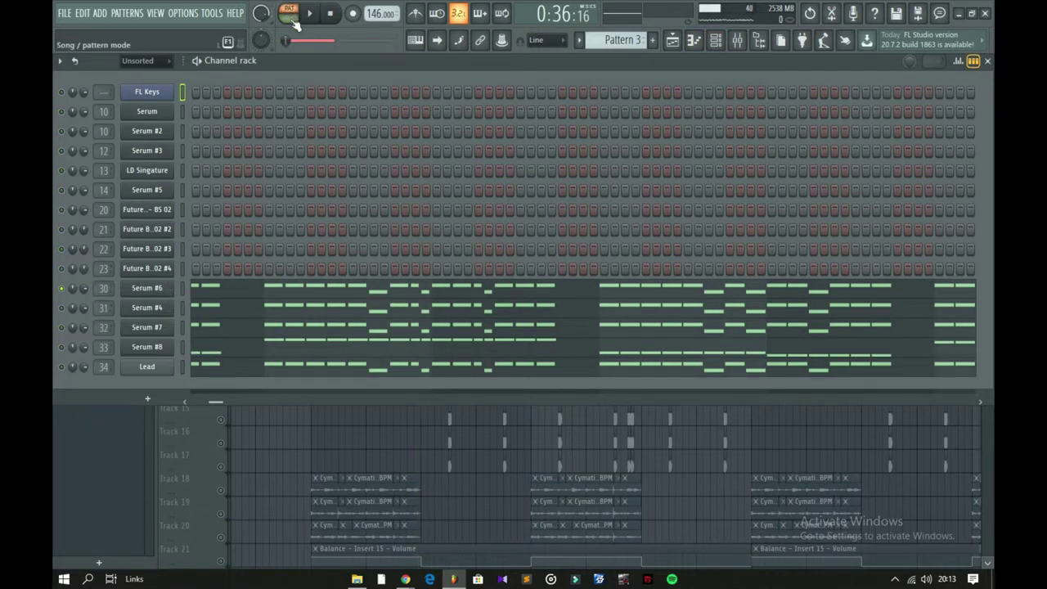
right_click(63, 309)
click(56, 319)
key(space)
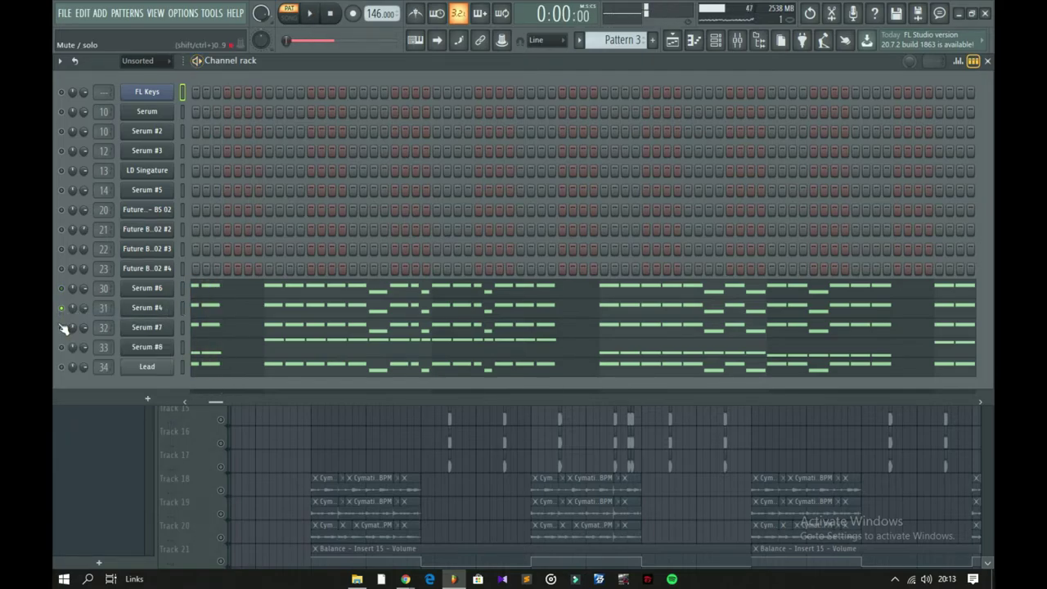
- Play Serum #7, Serum #8 and Lead soloed in turn, and layer the other Serum channels back onto Lead
right_click(63, 327)
click(59, 332)
key(space)
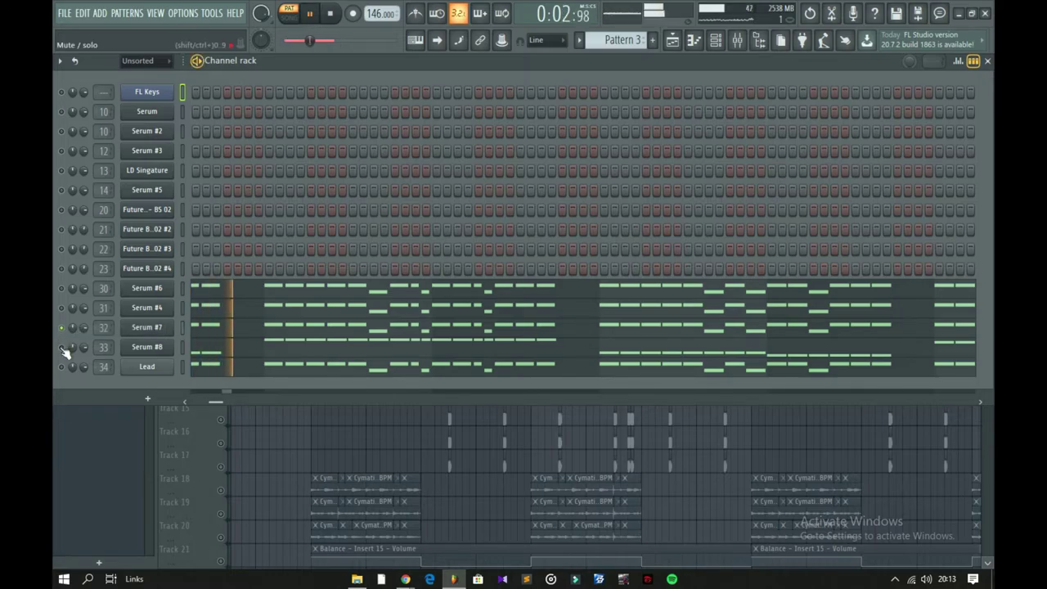
key(space)
right_click(64, 348)
click(68, 359)
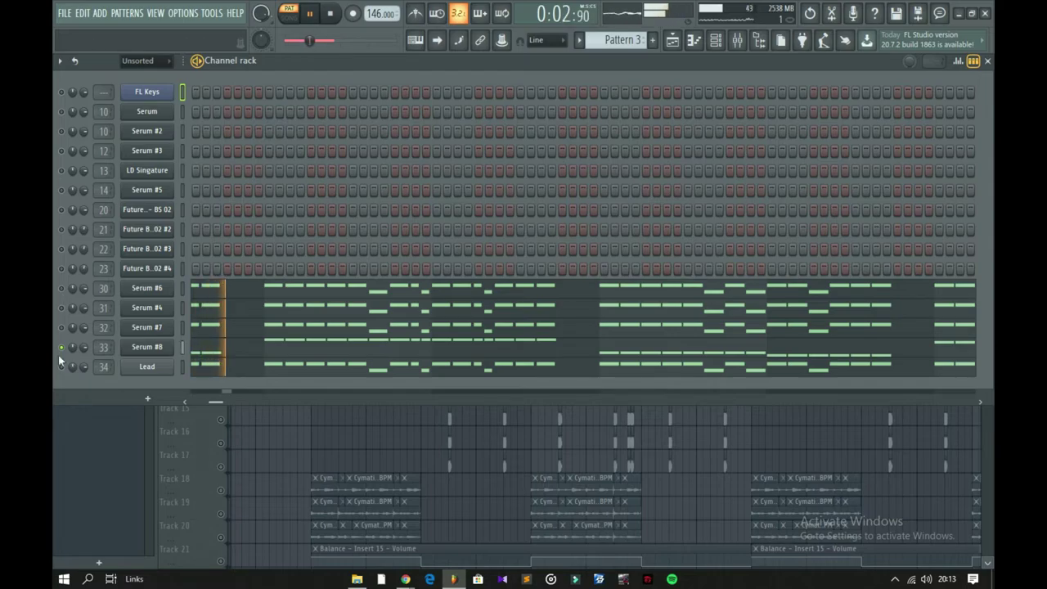
right_click(58, 355)
click(76, 368)
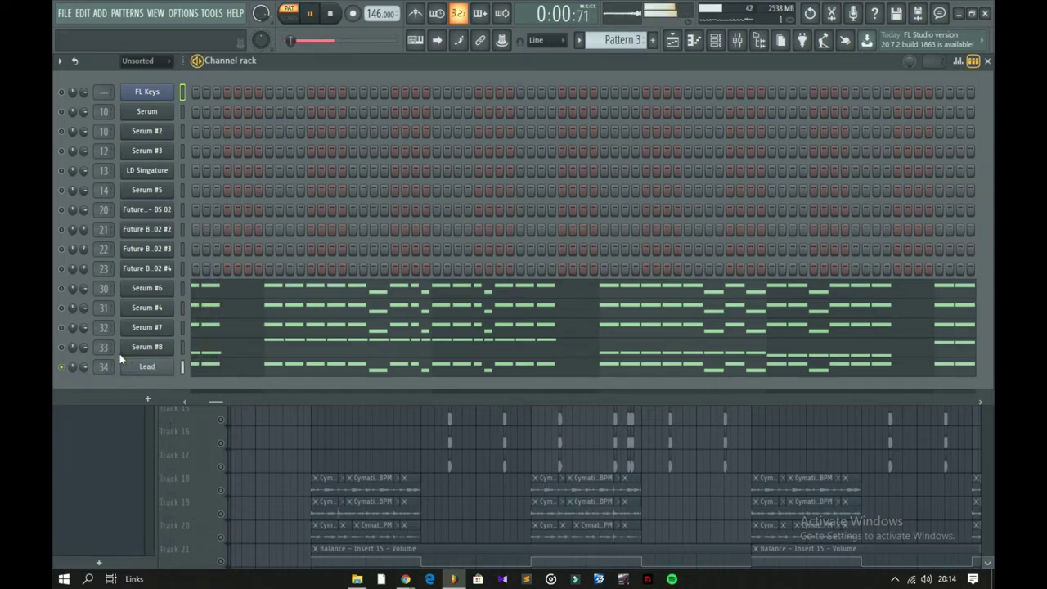
click(62, 347)
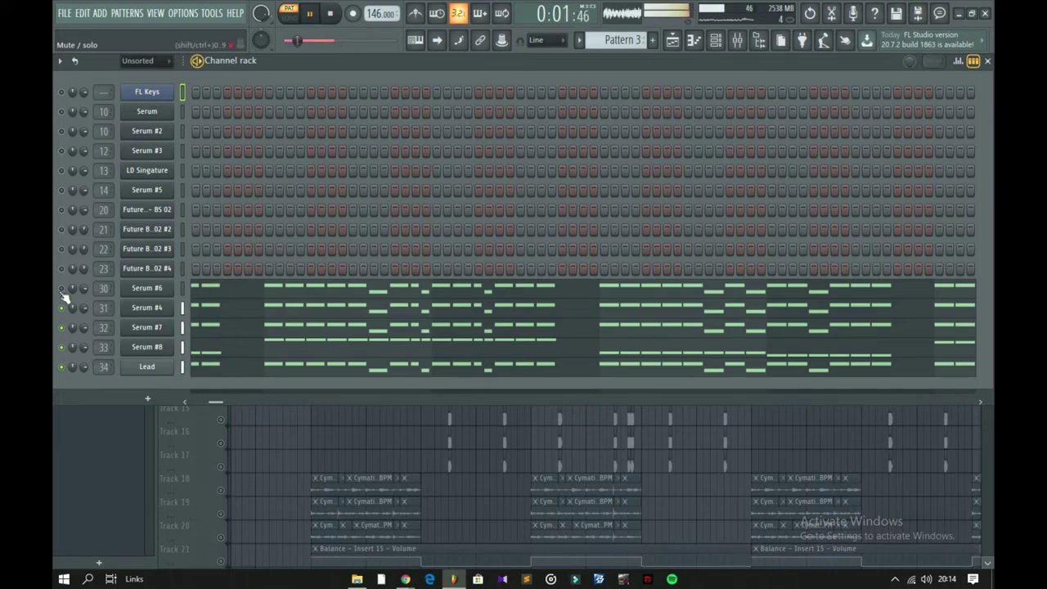
- Return to the playlist in song mode and play Tracks 2, 7, 6 and 5 together from bar 23
click(672, 40)
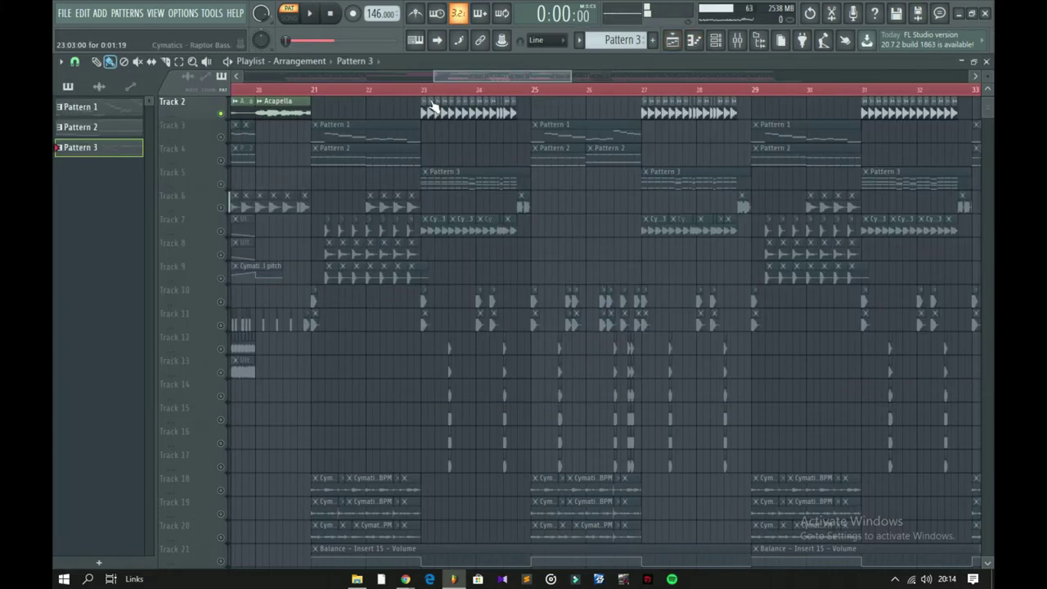
click(421, 90)
click(220, 231)
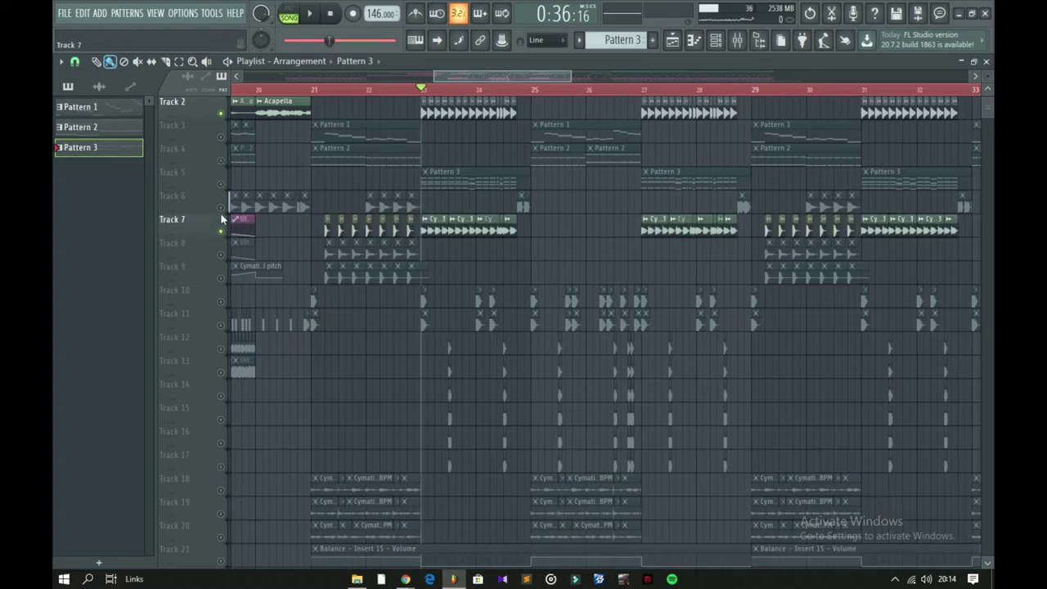
click(220, 207)
click(220, 184)
key(space)
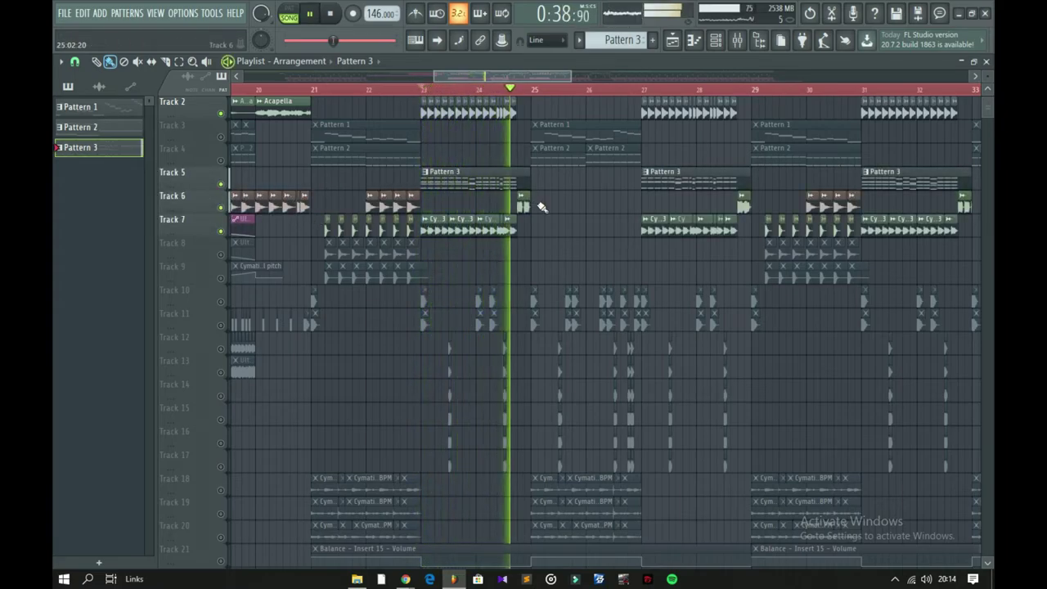
key(space)
- Check Pattern 3's channels in the Channel rack and show the playlist arrangement from bar 1 to beyond bar 51
click(715, 42)
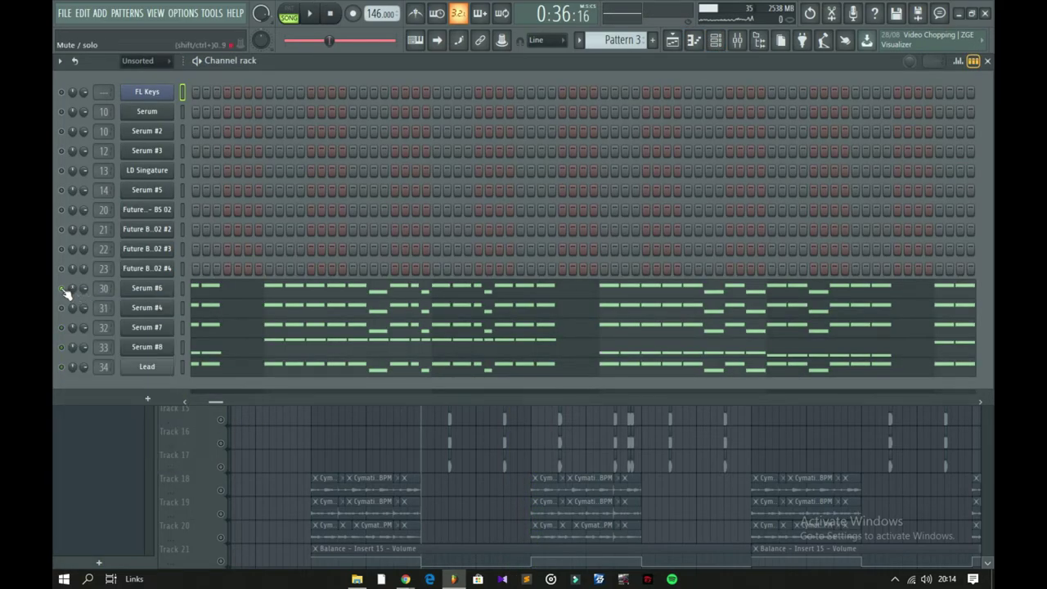
click(672, 40)
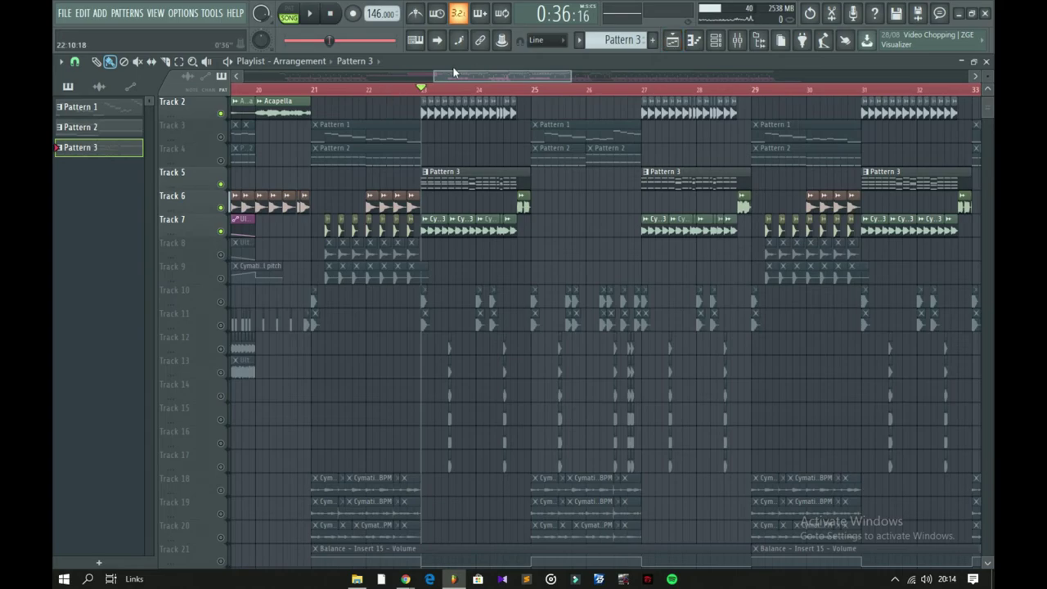
drag(431, 75, 245, 75)
drag(575, 79, 776, 94)
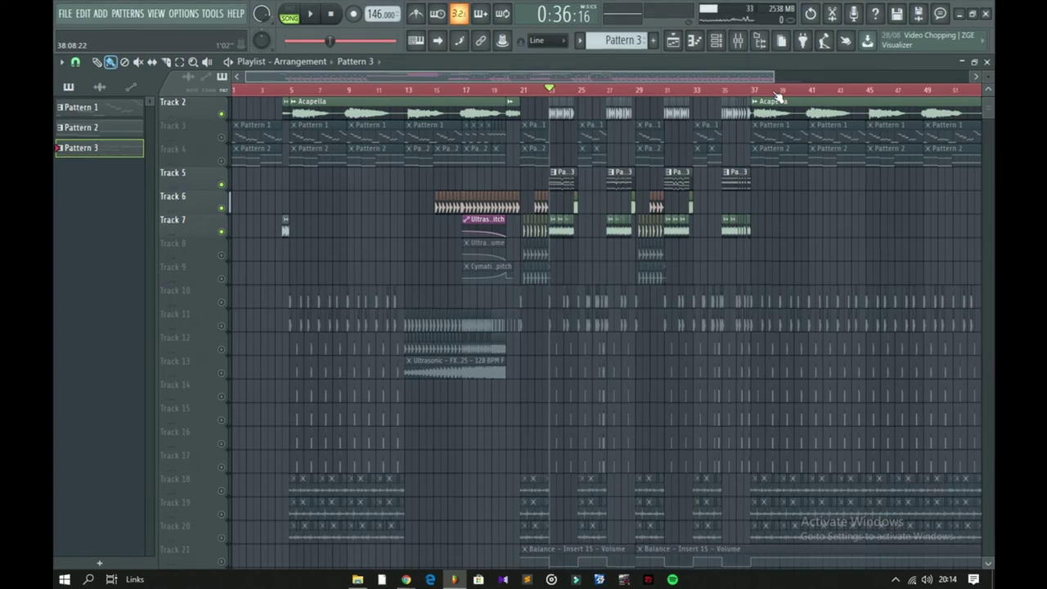